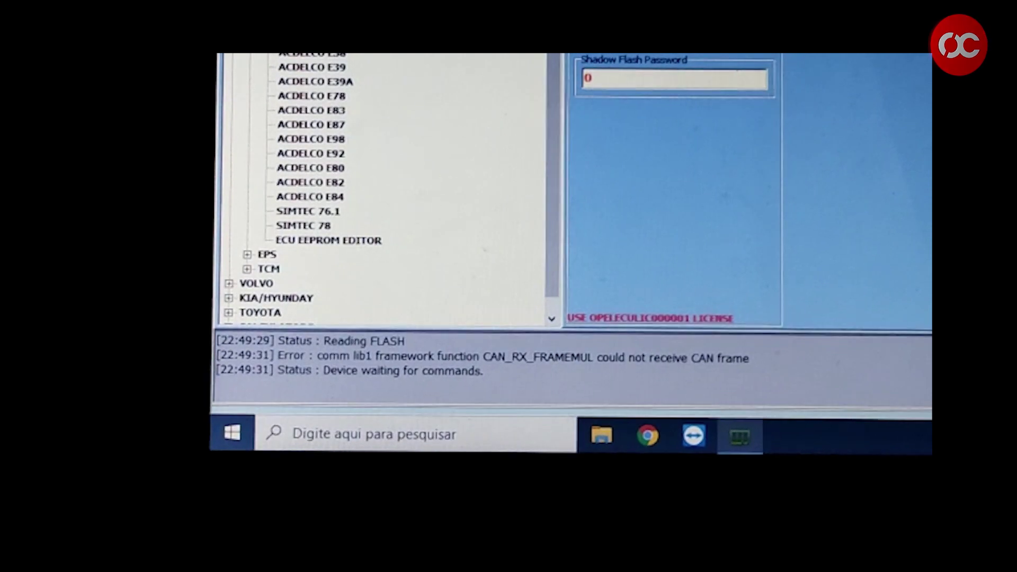
Select the ACDELCO E84 module and attempt a connection, ending in an SX1 FAILED error.
{"action": "left_click", "coordinate": [289, 197]}
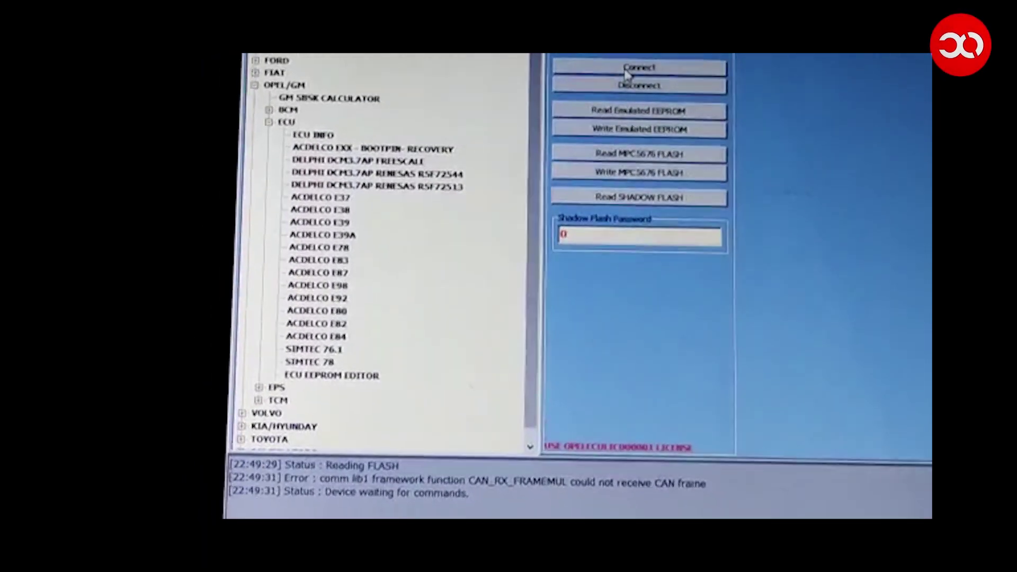
{"action": "left_click", "coordinate": [631, 62]}
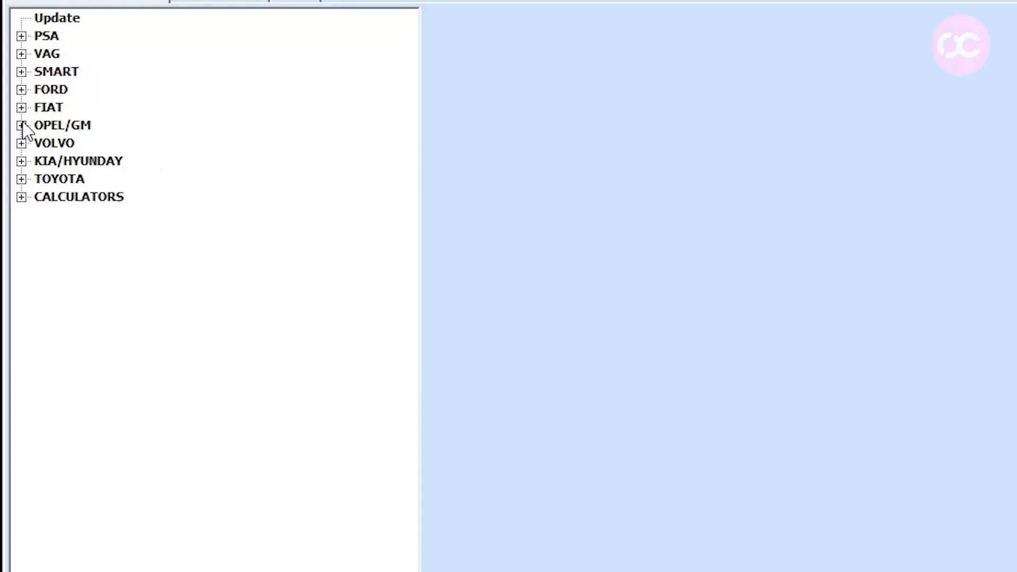
Choose ACDELCO E84 under OPEL/GM > ECU and connect, getting a successful CAN connection.
{"action": "left_click", "coordinate": [22, 125]}
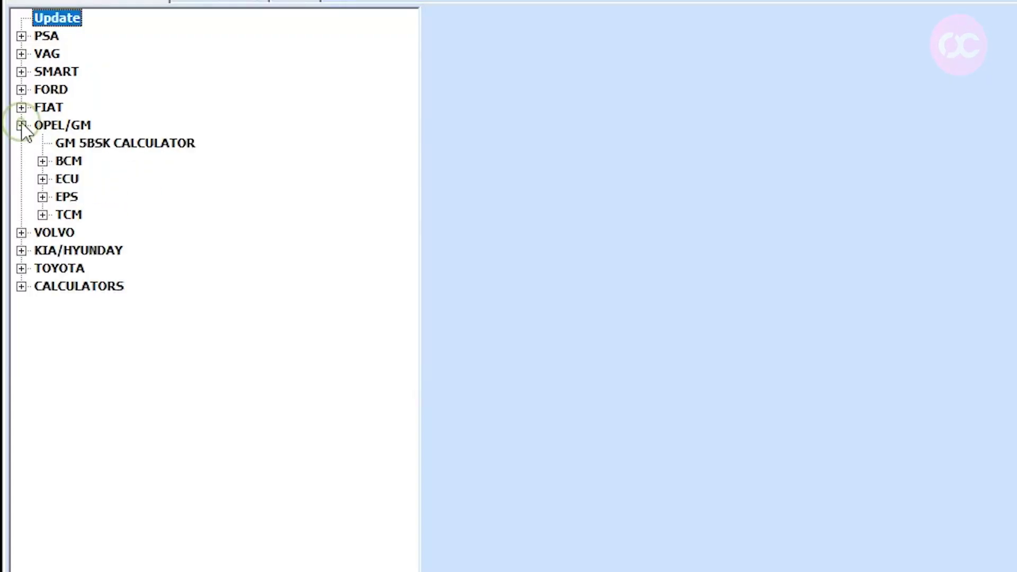
{"action": "left_click", "coordinate": [43, 179]}
{"action": "left_click", "coordinate": [147, 483]}
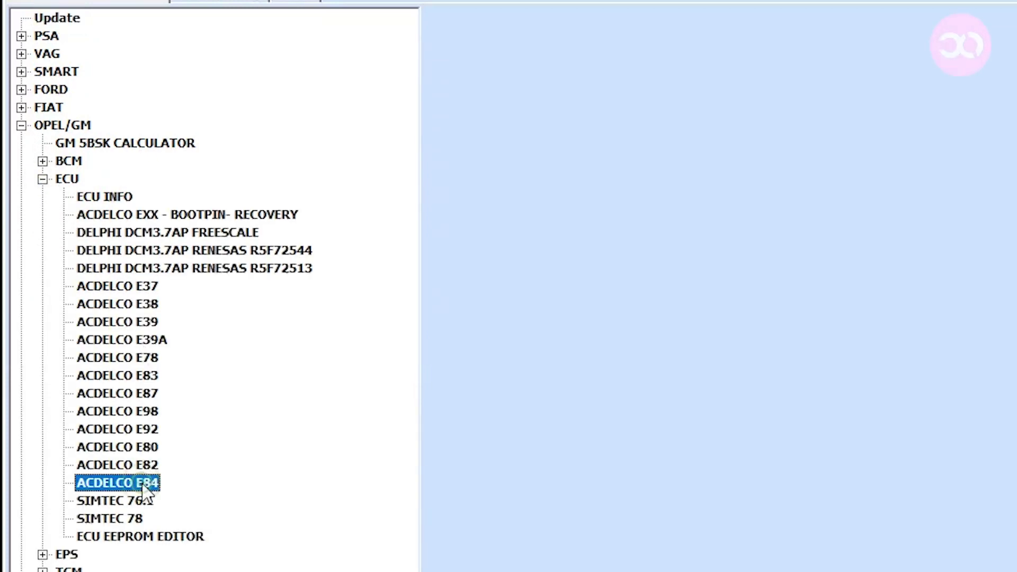
{"action": "left_click", "coordinate": [541, 95]}
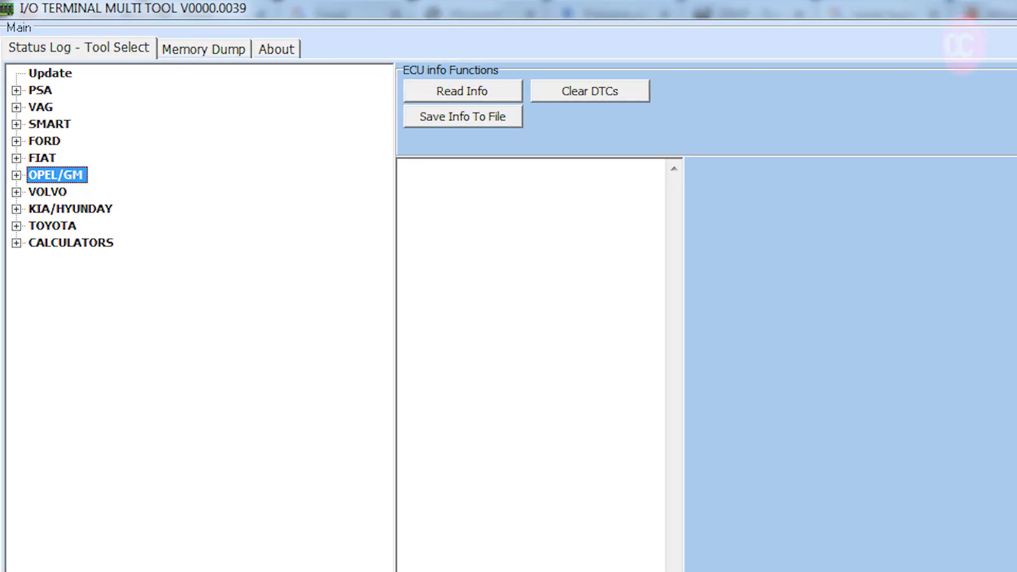
Run ECU INFO's Read Info to get the vehicle details and seed 6C45.
{"action": "double_click", "coordinate": [73, 178]}
{"action": "left_click", "coordinate": [91, 242]}
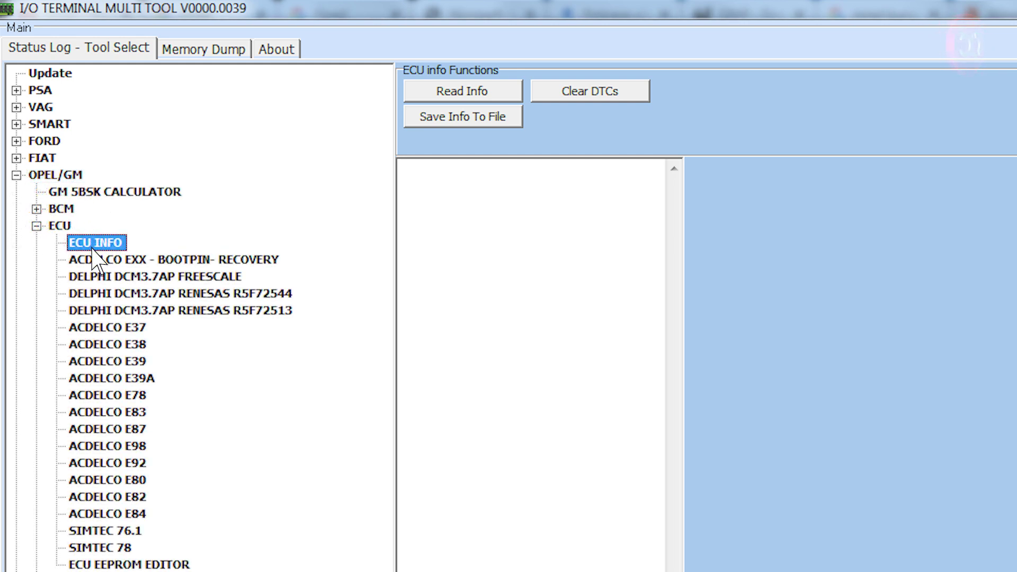
{"action": "left_click", "coordinate": [493, 94]}
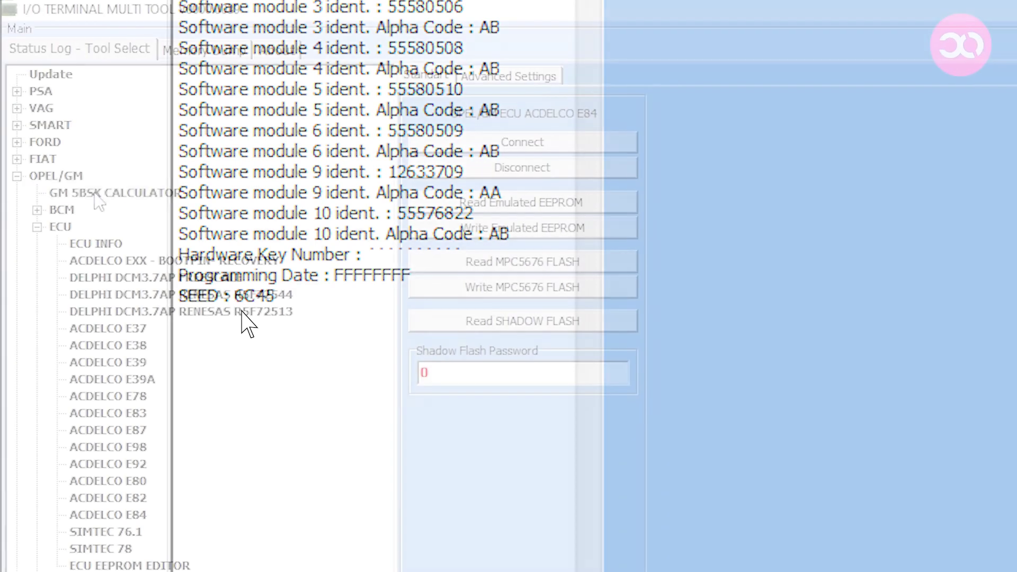
Calculate the 5BSK key for an E84 unit from seed 6C45000000 in the GM 5BSK calculator.
{"action": "left_click", "coordinate": [158, 193]}
{"action": "double_click", "coordinate": [492, 207]}
{"action": "type", "text": "6C45000000"}
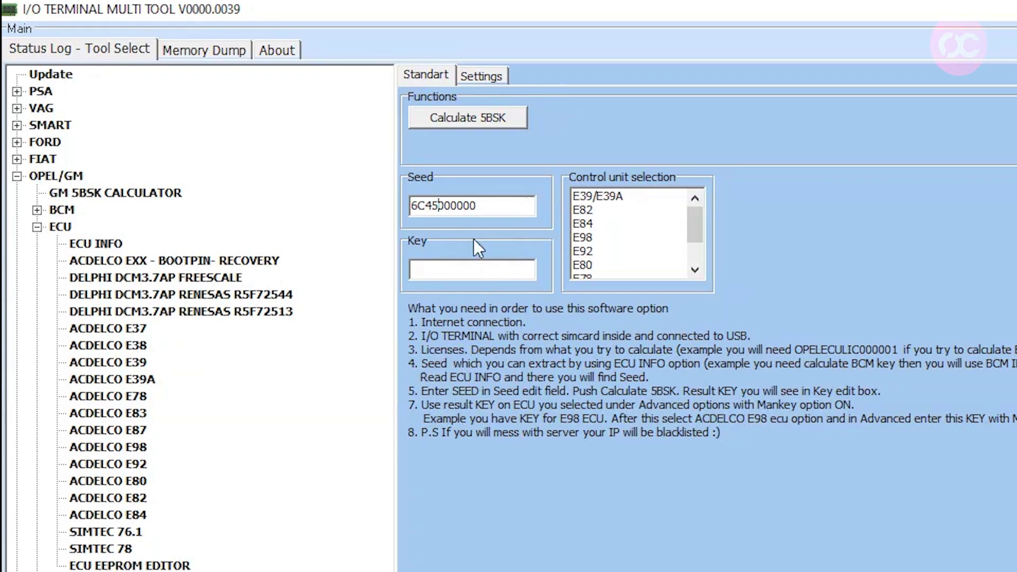
{"action": "left_click", "coordinate": [589, 224]}
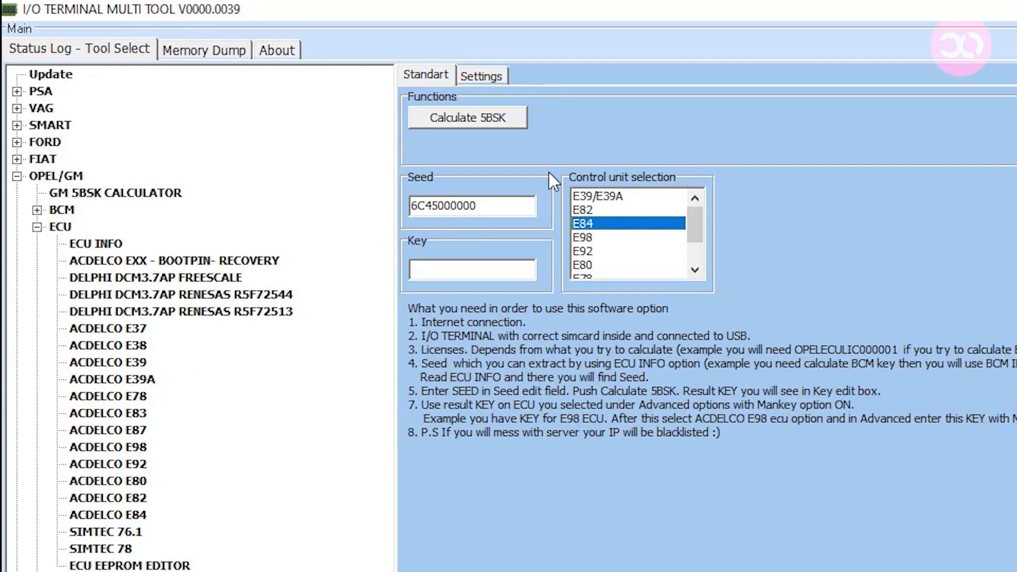
{"action": "left_click", "coordinate": [487, 117]}
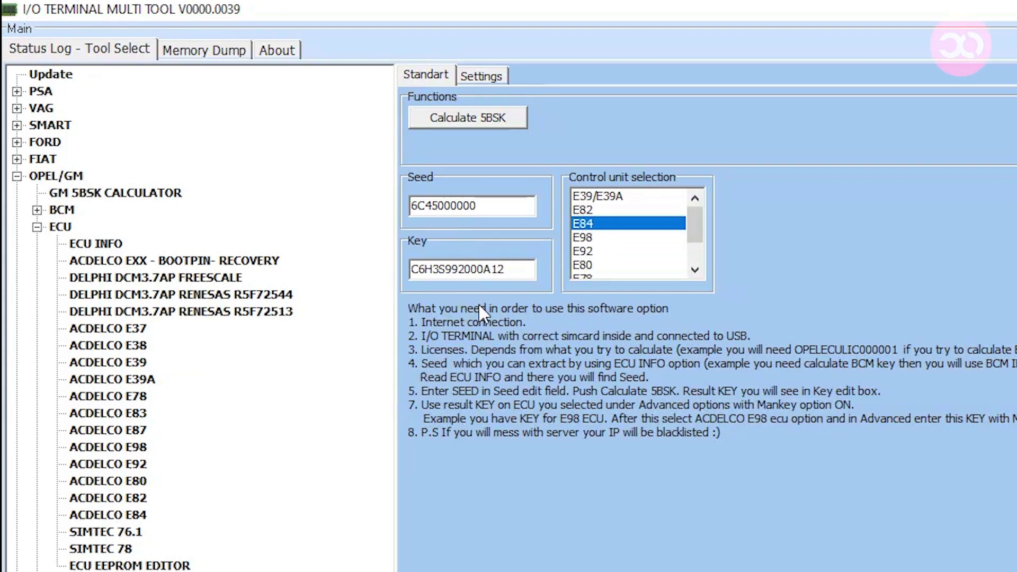
{"action": "left_click", "coordinate": [507, 270]}
{"action": "double_click", "coordinate": [499, 269]}
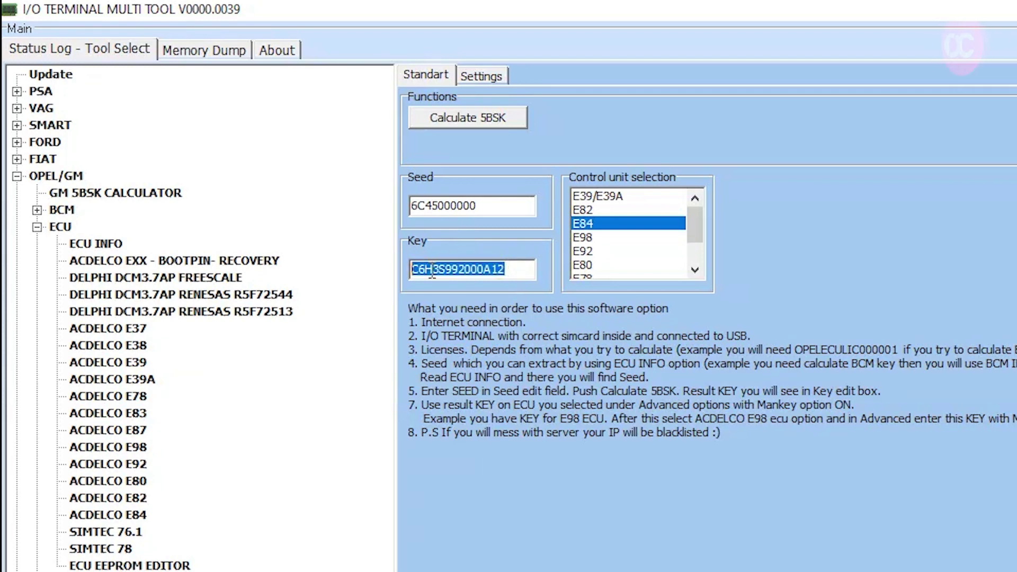
{"action": "right_click", "coordinate": [430, 269]}
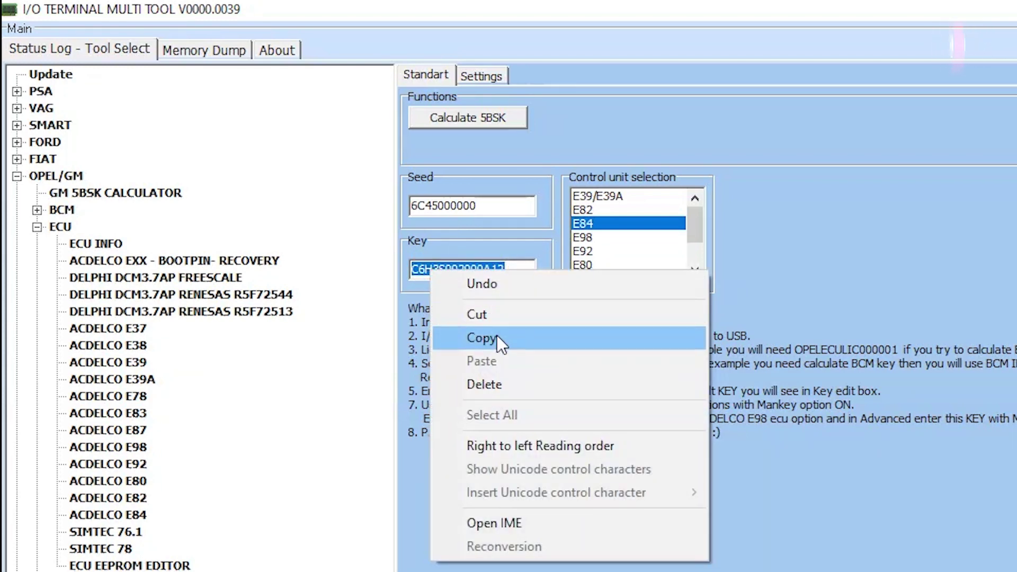
{"action": "left_click", "coordinate": [496, 335]}
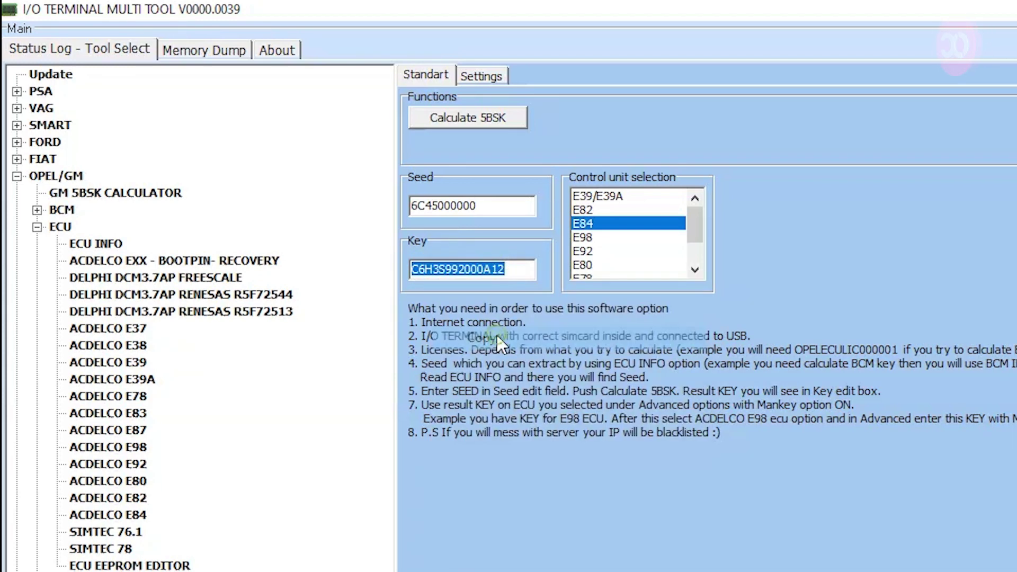
Paste the calculated key into the E84 module's ManKey field in Advanced Settings.
{"action": "left_click", "coordinate": [127, 514]}
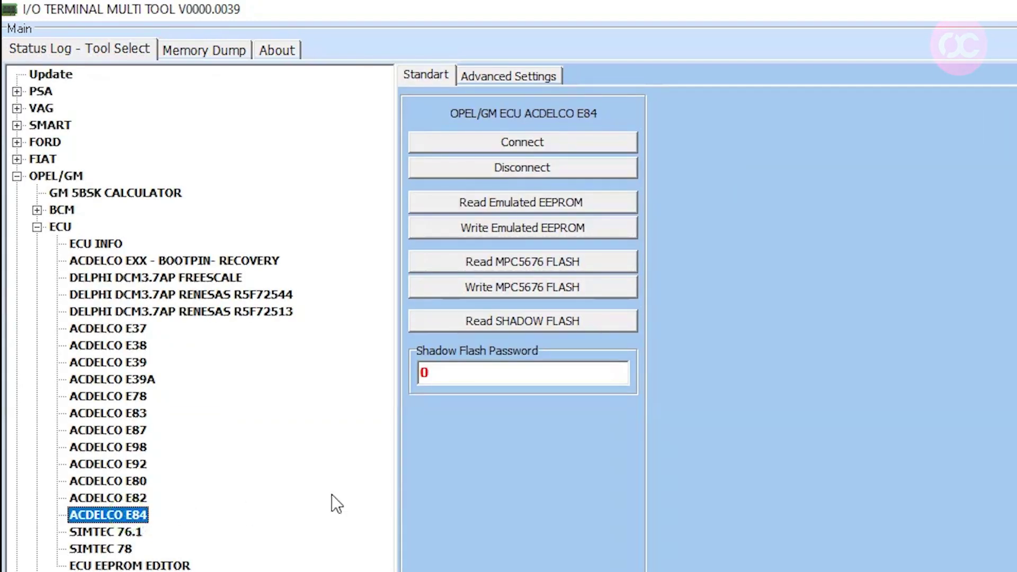
{"action": "left_click", "coordinate": [495, 76]}
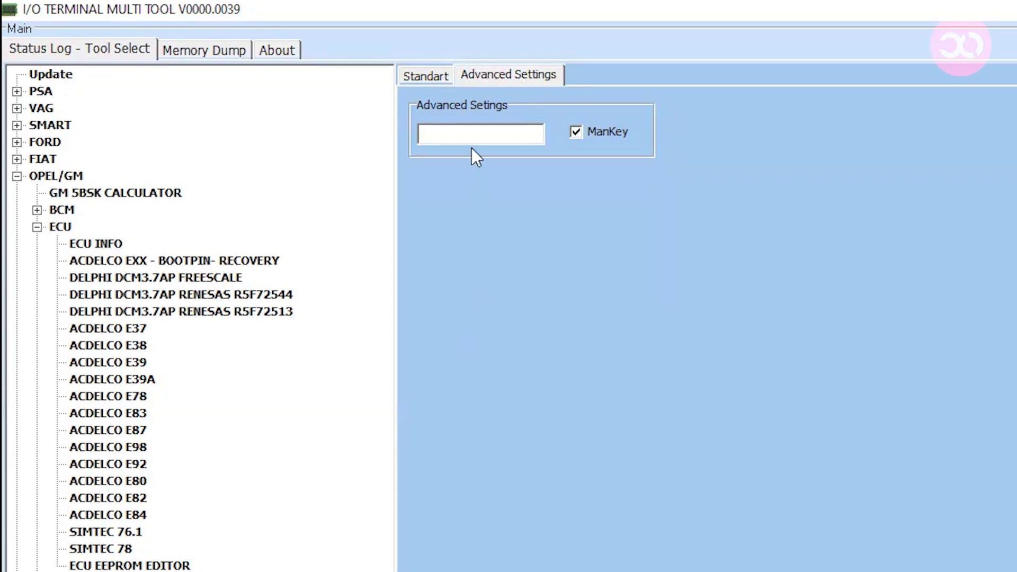
{"action": "right_click", "coordinate": [471, 134]}
{"action": "left_click", "coordinate": [551, 234]}
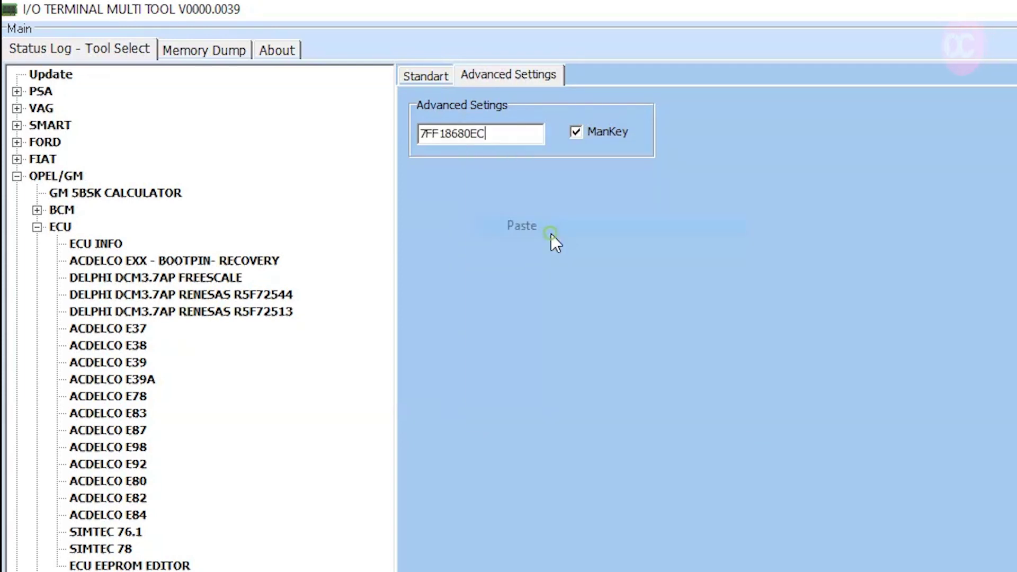
Return to the Standart functions and start connecting to the E84 module.
{"action": "left_click", "coordinate": [425, 74]}
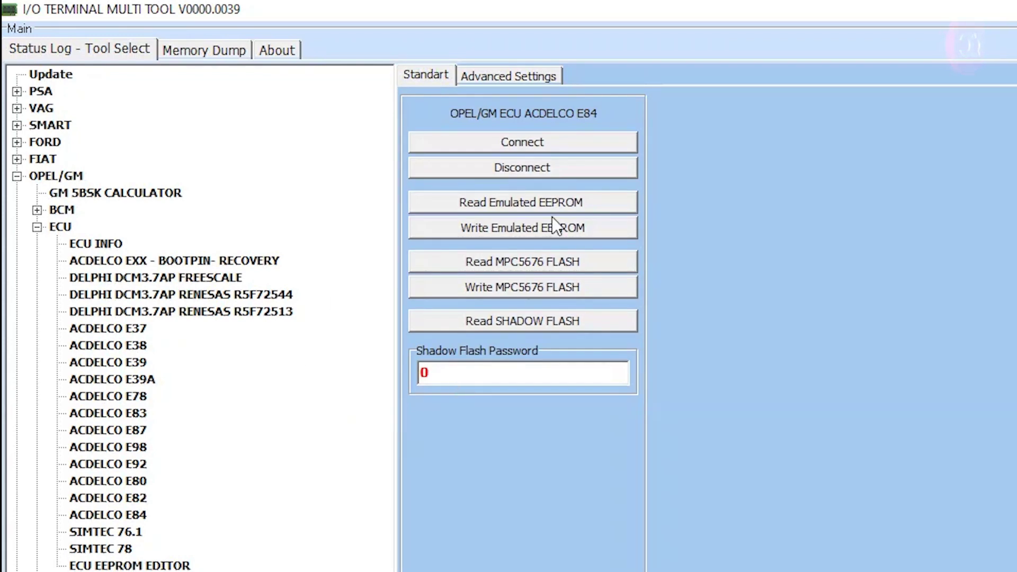
{"action": "left_click", "coordinate": [541, 148]}
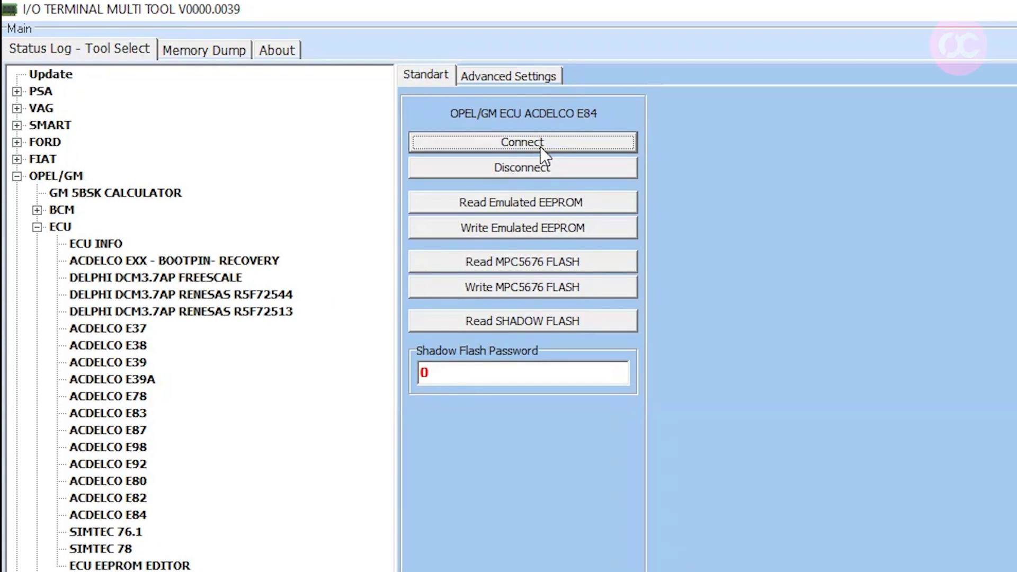